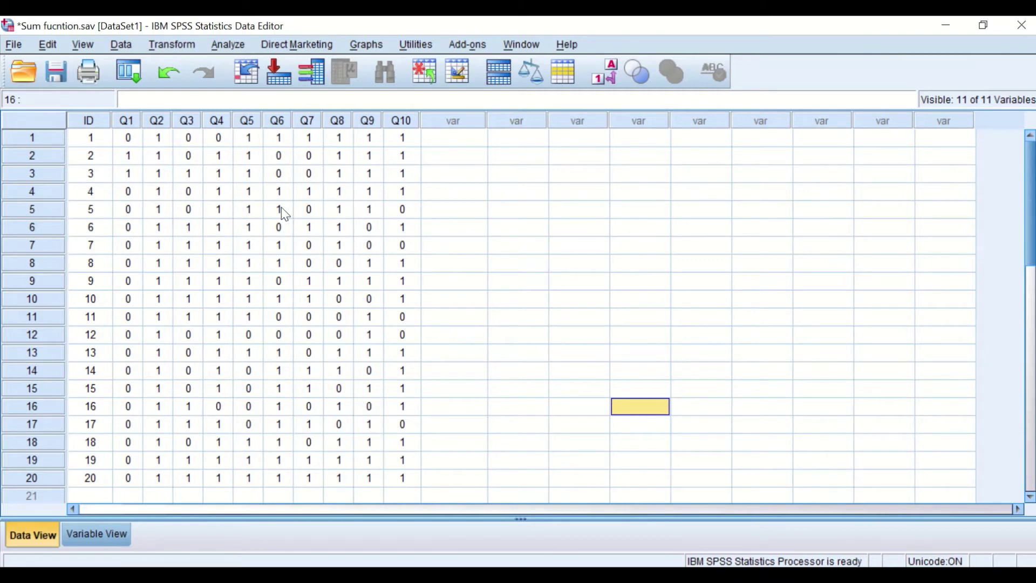
Step: Open Transform > Compute Variable, reset its old entries, and move the dialog off columns Q1–Q7
{"action": "left_click", "coordinate": [171, 45]}
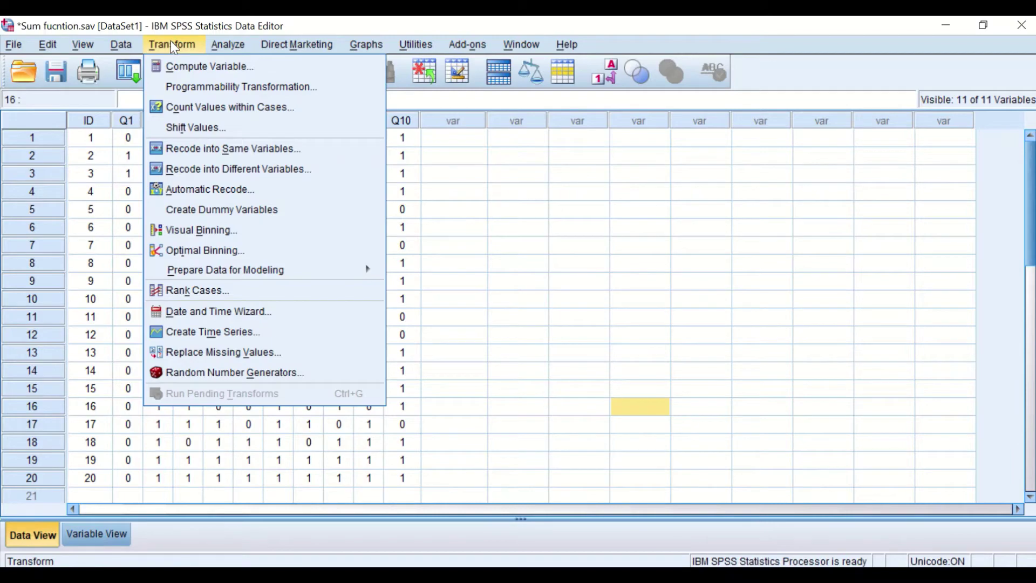
{"action": "left_click", "coordinate": [183, 67]}
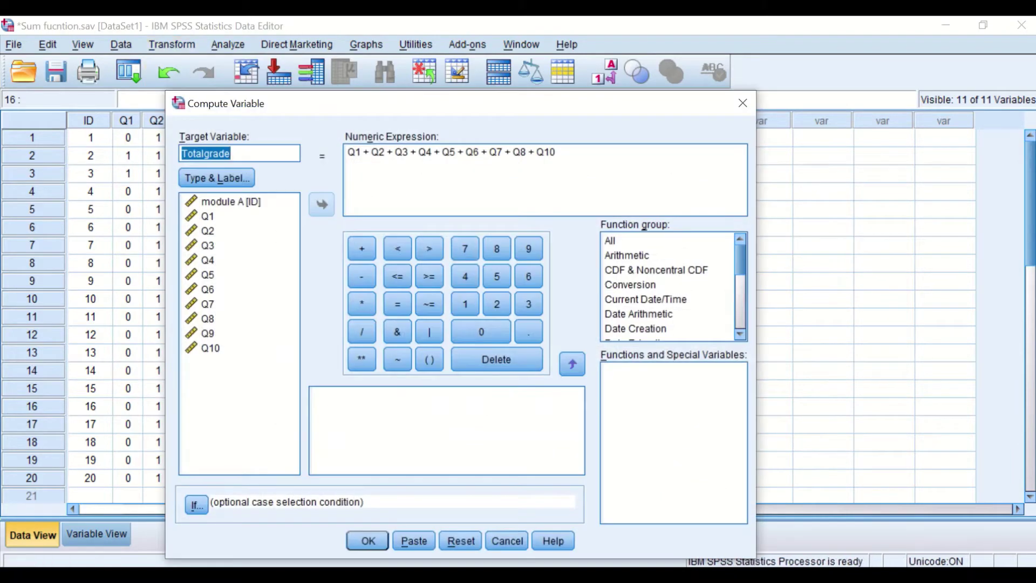
{"action": "left_click", "coordinate": [478, 543]}
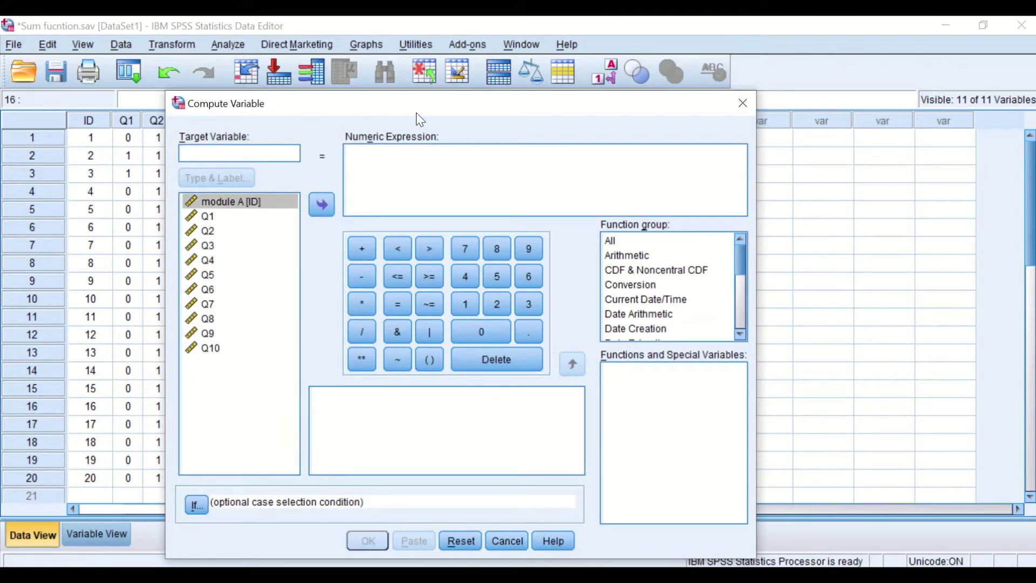
{"action": "left_click_drag", "start_coordinate": [306, 110], "coordinate": [464, 93]}
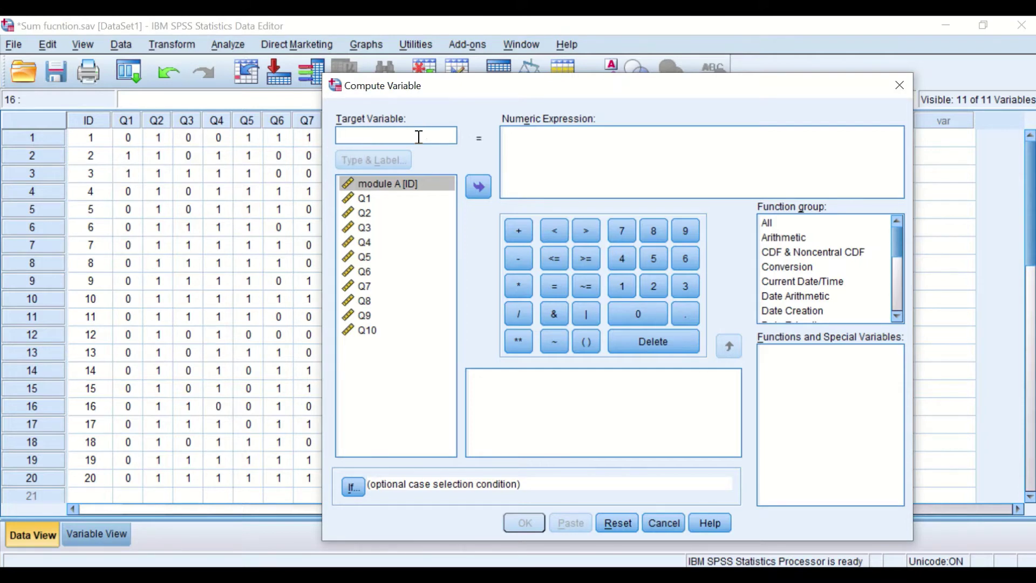
Step: Enter Totalscore as the target and start the expression with Q1 + Q2 + Q3 + Q4 +
{"action": "type", "text": "To"}
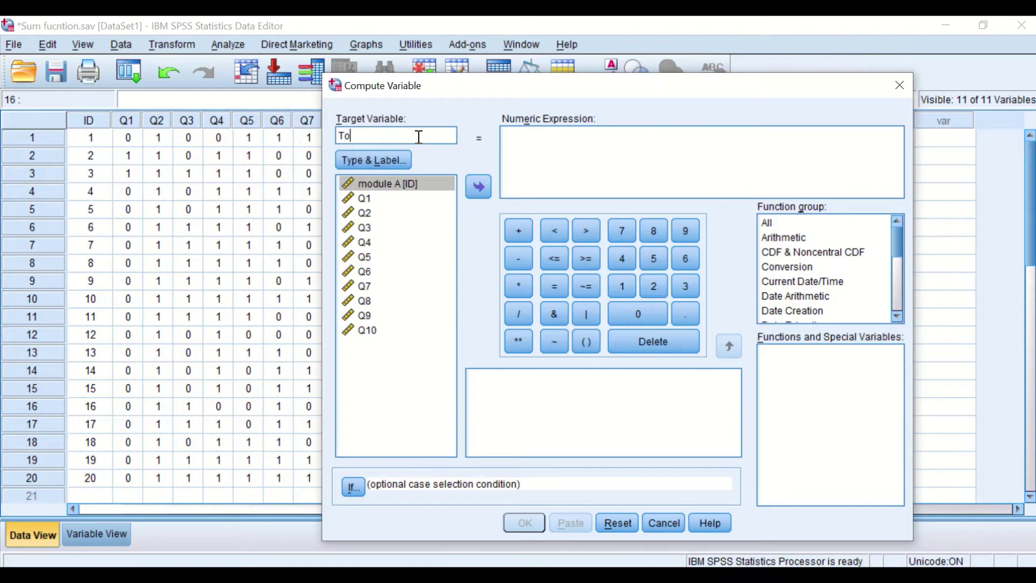
{"action": "type", "text": "talscore"}
{"action": "left_click", "coordinate": [359, 200]}
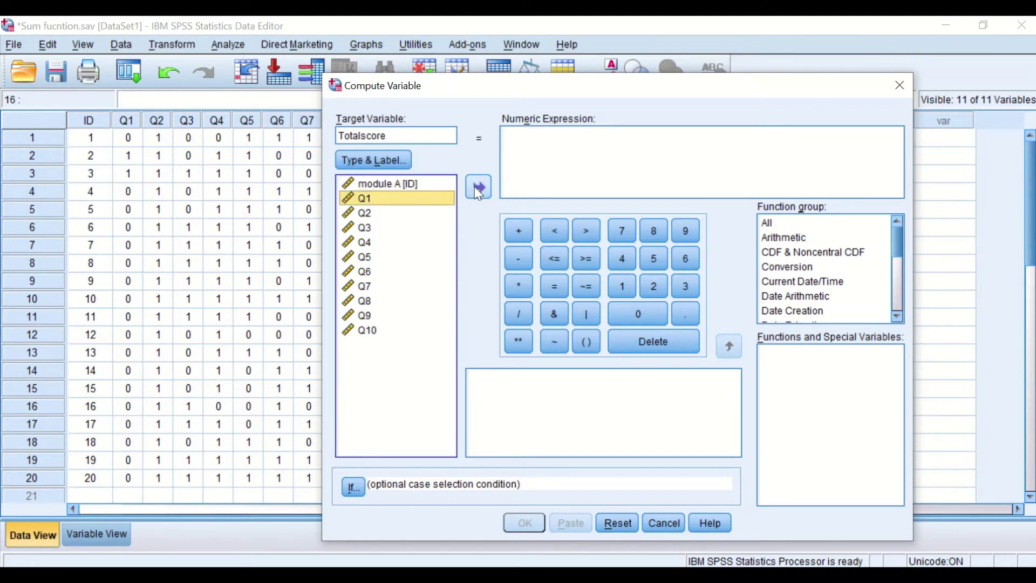
{"action": "left_click_drag", "start_coordinate": [399, 195], "coordinate": [561, 143]}
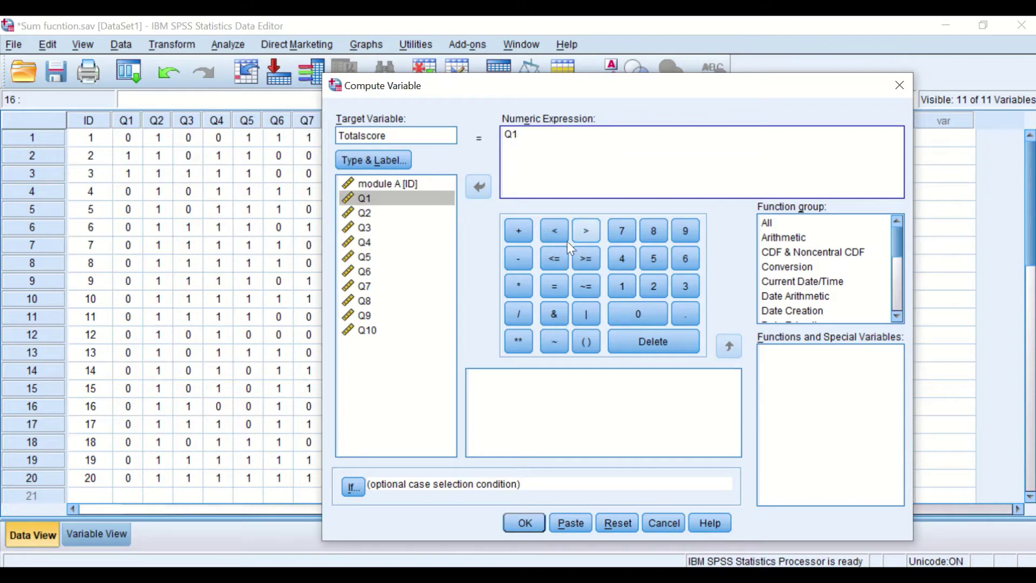
{"action": "left_click", "coordinate": [512, 232]}
{"action": "left_click", "coordinate": [363, 215]}
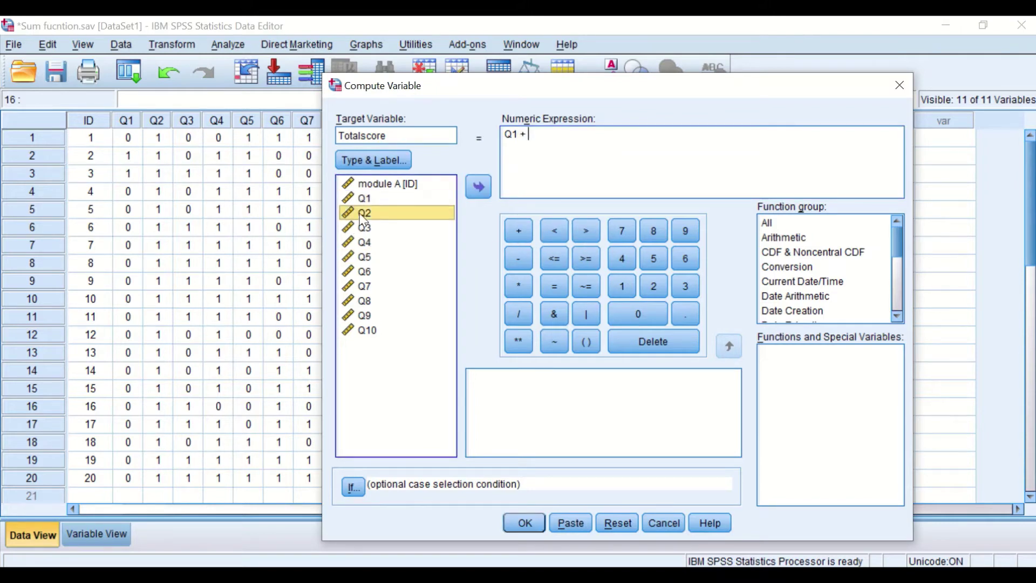
{"action": "left_click_drag", "start_coordinate": [361, 212], "coordinate": [556, 139]}
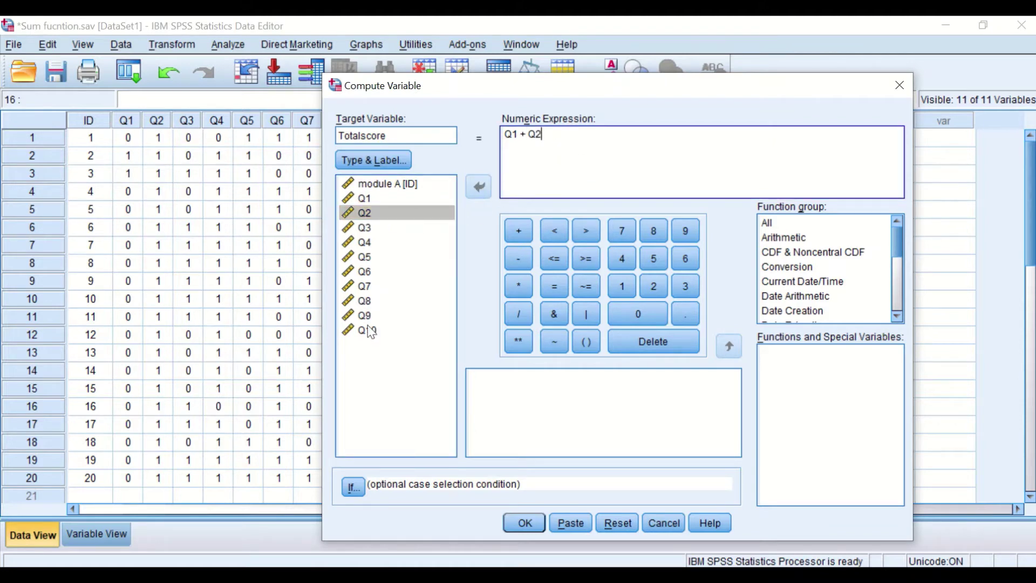
{"action": "left_click", "coordinate": [517, 231]}
{"action": "left_click", "coordinate": [357, 215]}
{"action": "left_click_drag", "start_coordinate": [353, 231], "coordinate": [581, 153]}
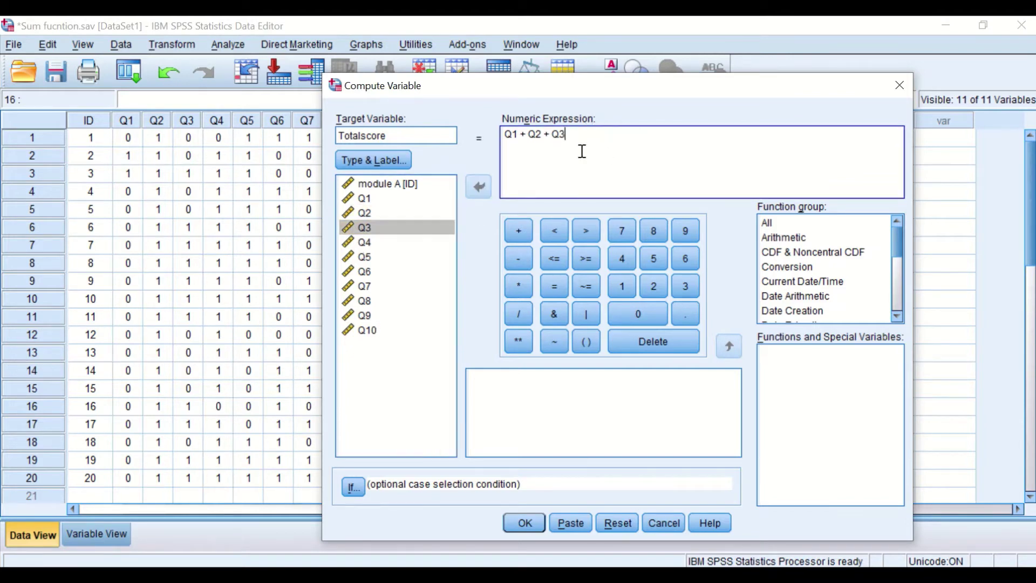
{"action": "left_click", "coordinate": [517, 230]}
{"action": "left_click_drag", "start_coordinate": [359, 242], "coordinate": [585, 143]}
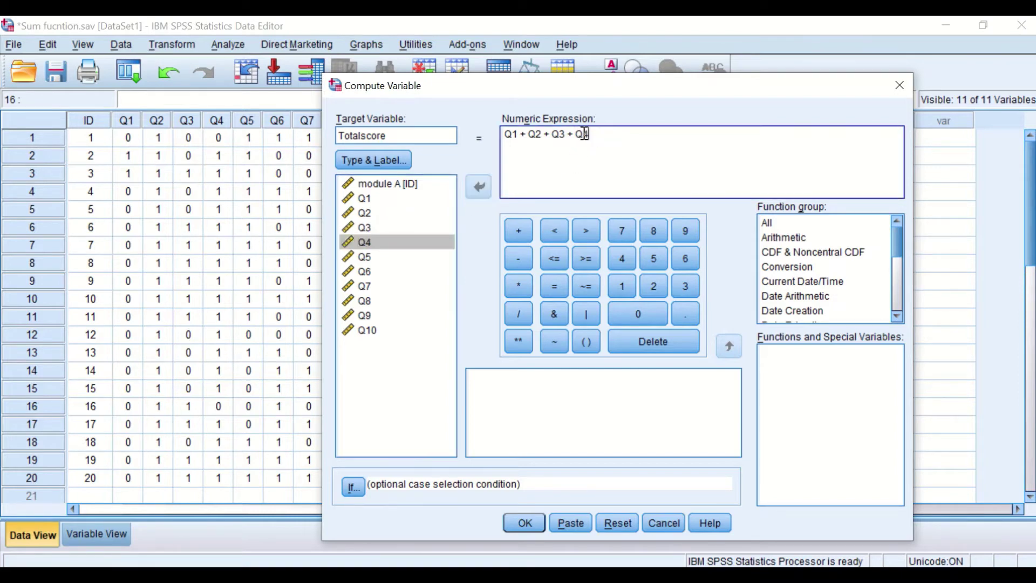
{"action": "left_click", "coordinate": [518, 232]}
Step: Add Q5 through Q10 to finish the expression Q1 + Q2 + … + Q10
{"action": "left_click_drag", "start_coordinate": [399, 257], "coordinate": [631, 142]}
{"action": "left_click", "coordinate": [517, 232]}
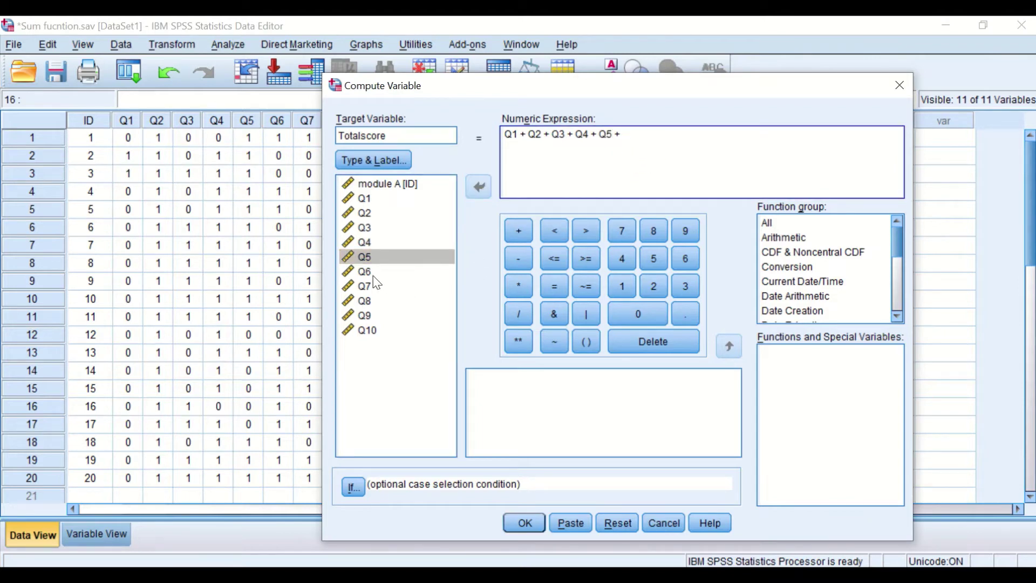
{"action": "left_click_drag", "start_coordinate": [373, 272], "coordinate": [598, 154]}
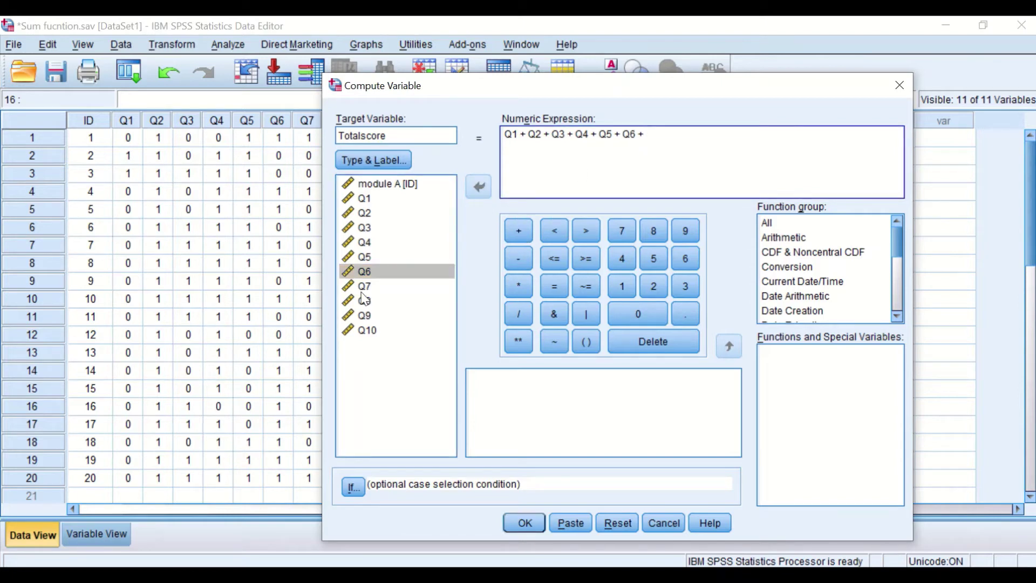
{"action": "left_click_drag", "start_coordinate": [364, 286], "coordinate": [616, 190]}
{"action": "left_click_drag", "start_coordinate": [362, 287], "coordinate": [650, 132]}
{"action": "left_click", "coordinate": [518, 228]}
{"action": "left_click", "coordinate": [378, 290]}
{"action": "left_click_drag", "start_coordinate": [378, 297], "coordinate": [674, 143]}
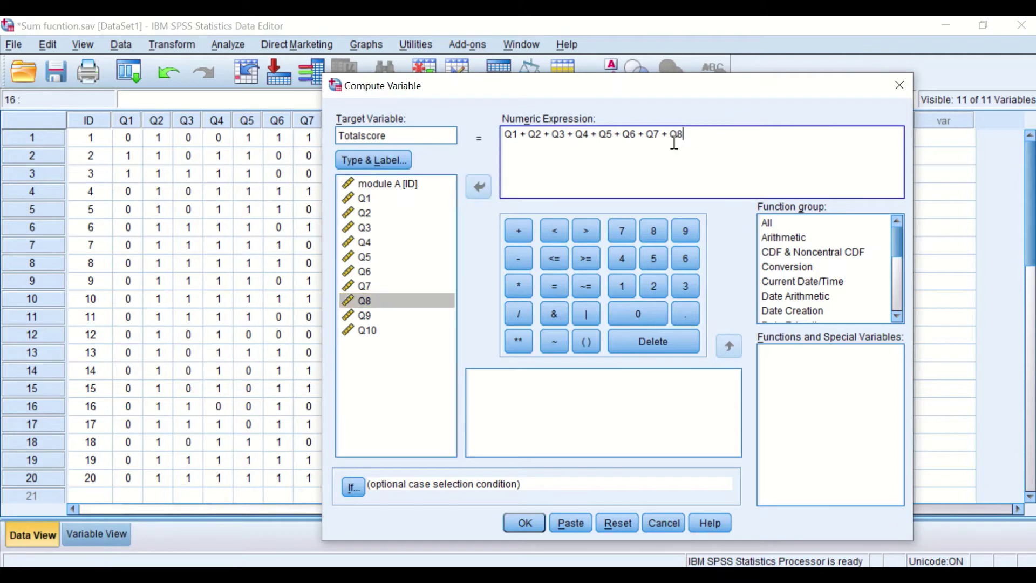
{"action": "left_click", "coordinate": [519, 227]}
{"action": "left_click_drag", "start_coordinate": [365, 320], "coordinate": [708, 133]}
{"action": "left_click_drag", "start_coordinate": [409, 310], "coordinate": [694, 136]}
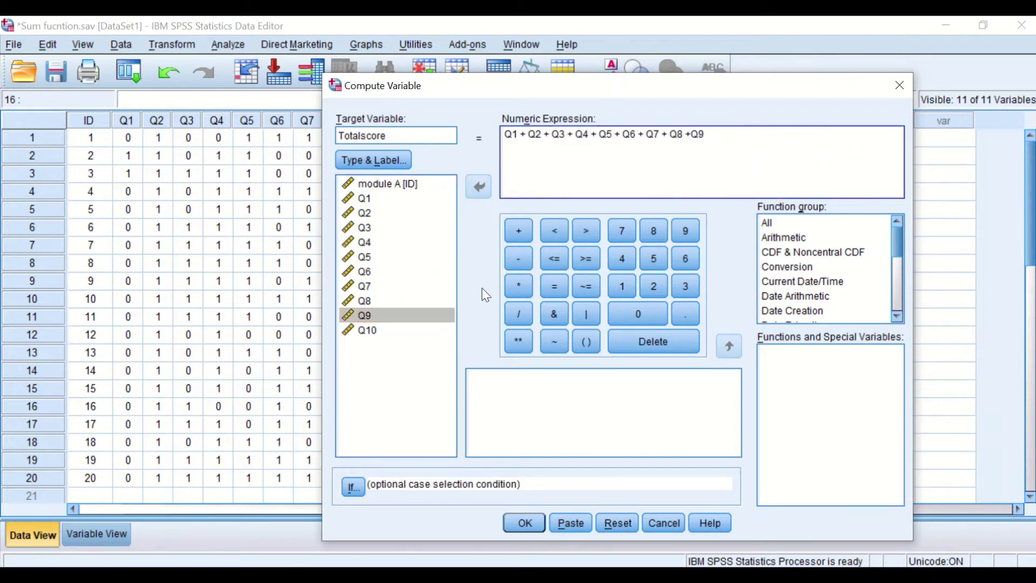
{"action": "left_click", "coordinate": [356, 331]}
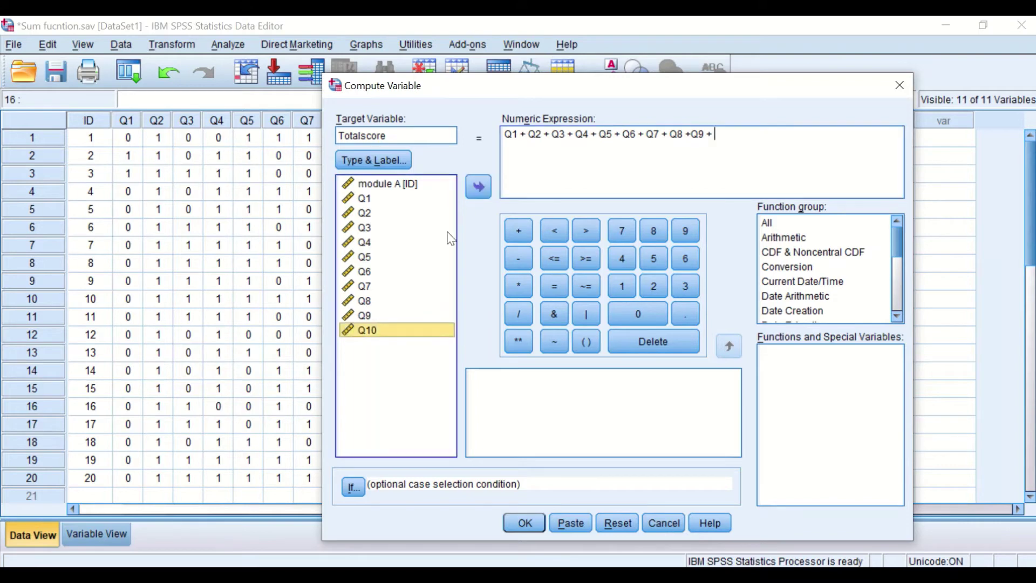
{"action": "left_click", "coordinate": [483, 184]}
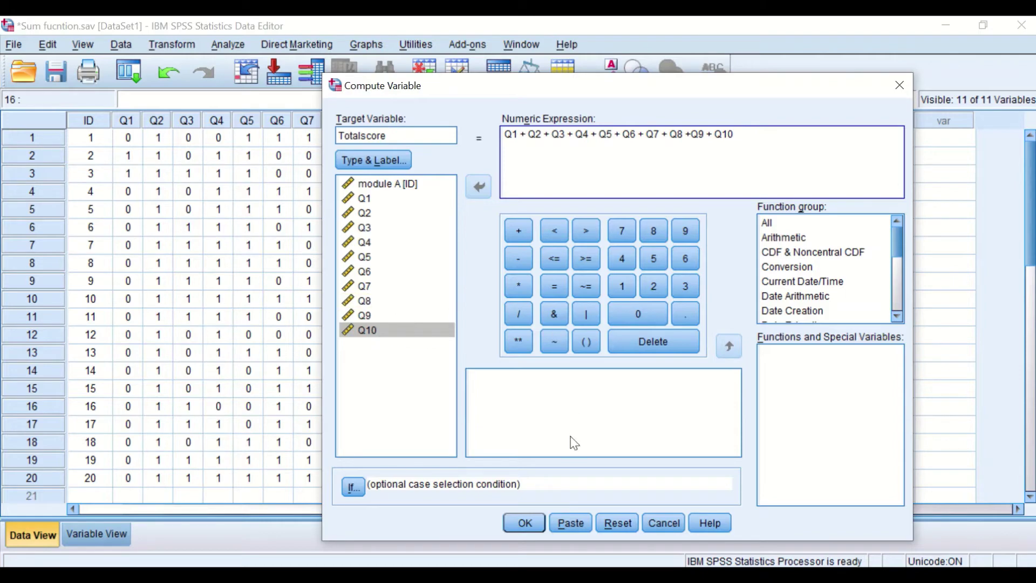
Step: Run the Totalscore computation and minimize the Output Viewer to view the new column
{"action": "left_click", "coordinate": [510, 526]}
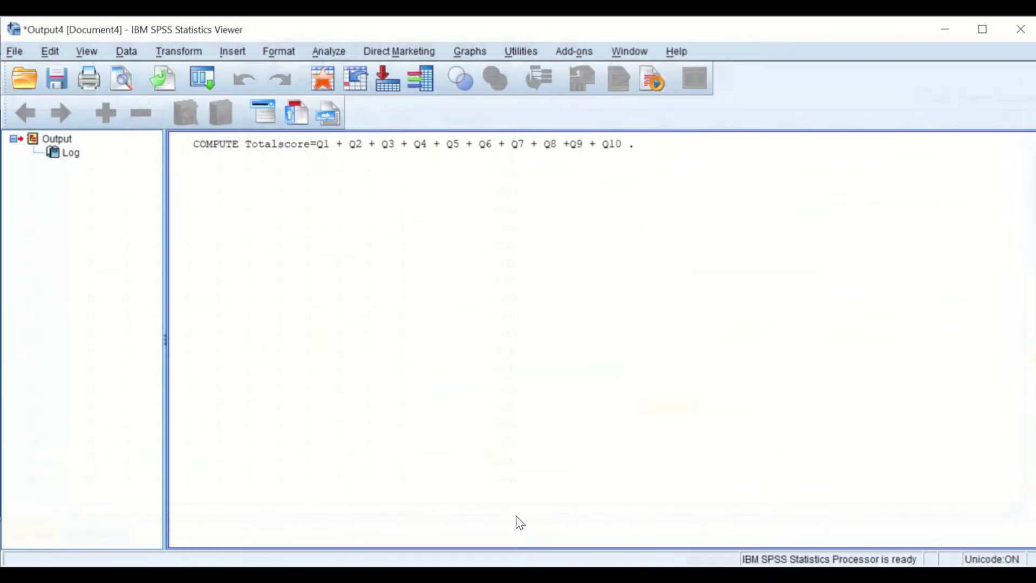
{"action": "left_click", "coordinate": [949, 24]}
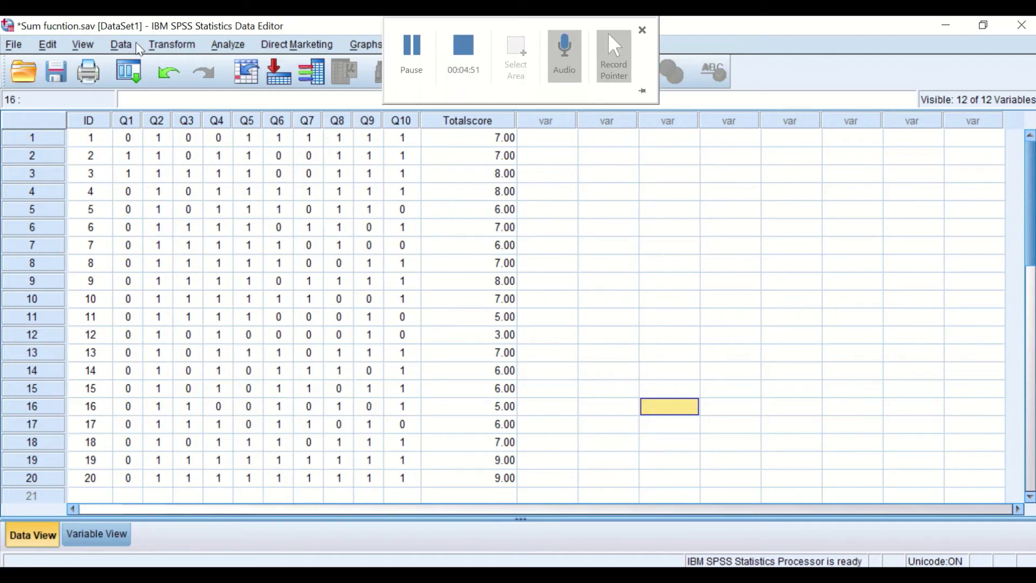
Step: Reopen Compute Variable from recent dialogs, reset it, and enter SUM as the target
{"action": "left_click", "coordinate": [133, 77]}
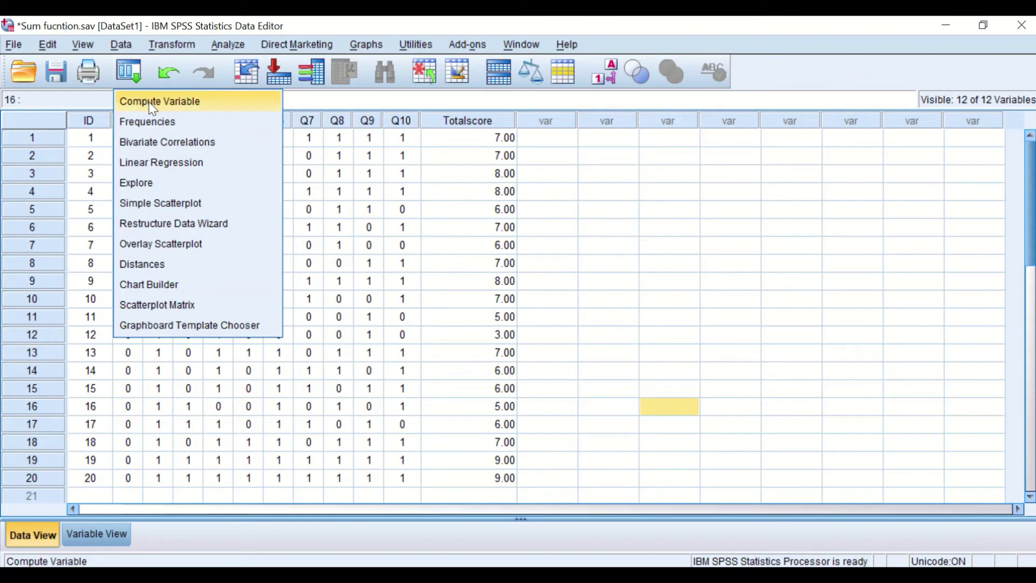
{"action": "left_click", "coordinate": [152, 102]}
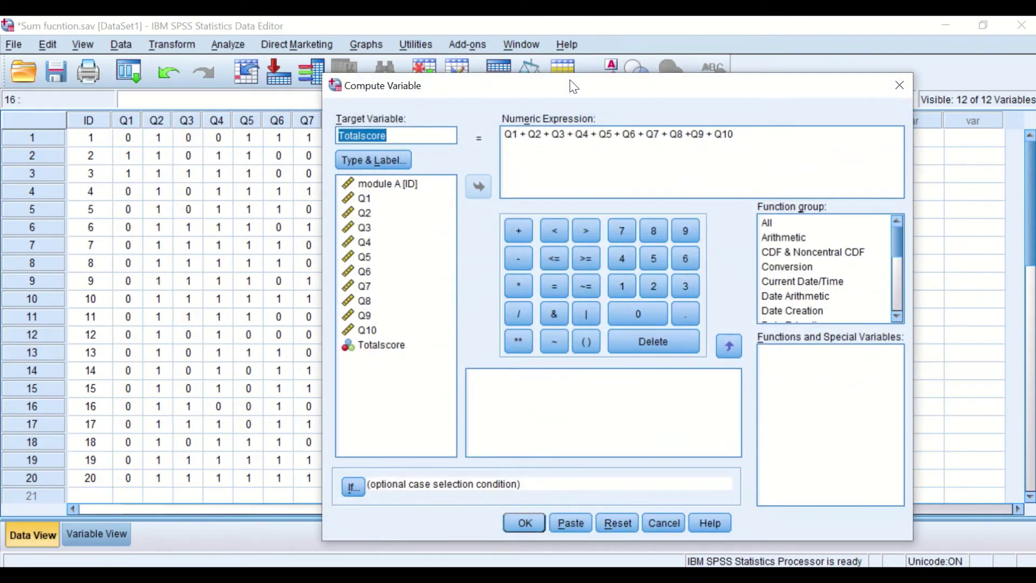
{"action": "left_click_drag", "start_coordinate": [573, 86], "coordinate": [422, 79]}
{"action": "left_click", "coordinate": [461, 510]}
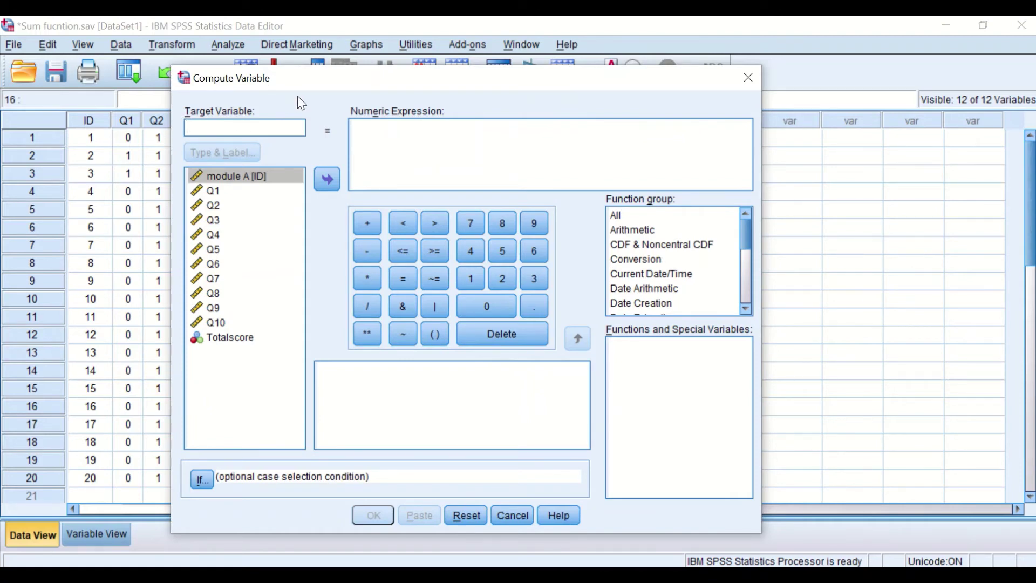
{"action": "type", "text": "SUM"}
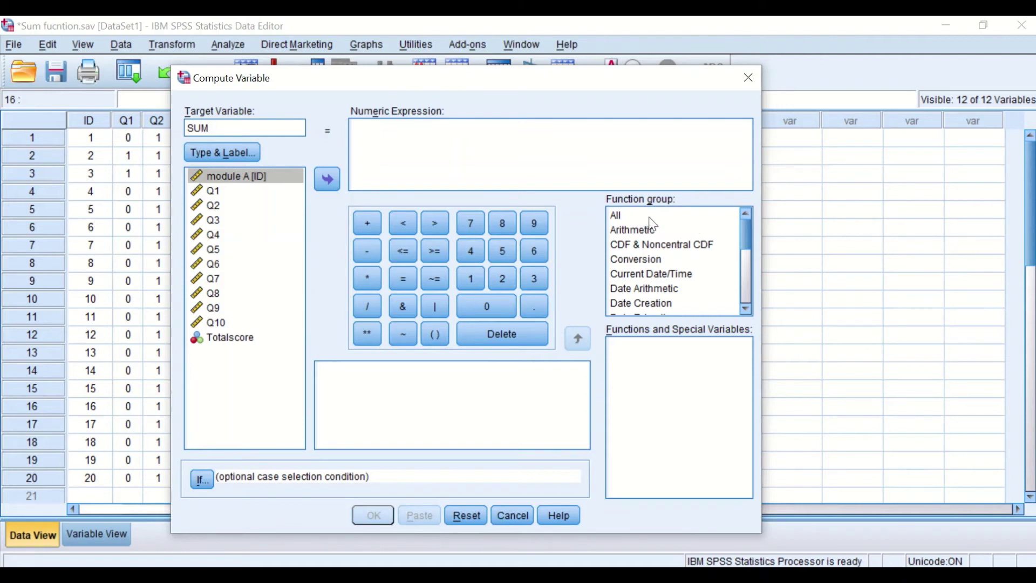
Step: Insert the Sum function from the Statistical group as SUM(?,?) into the numeric expression
{"action": "left_click", "coordinate": [631, 216]}
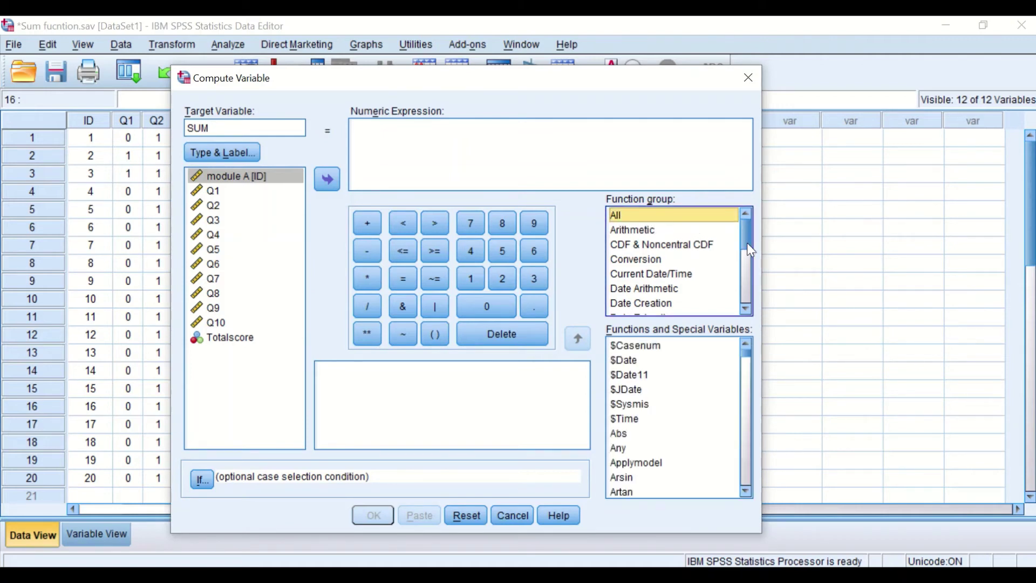
{"action": "left_click_drag", "start_coordinate": [746, 241], "coordinate": [749, 286]}
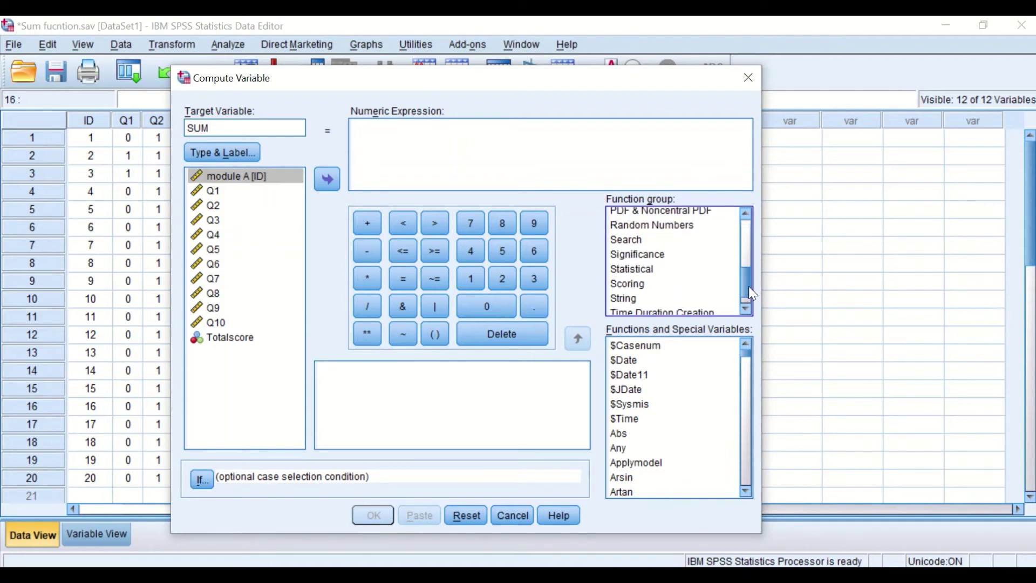
{"action": "left_click", "coordinate": [637, 269]}
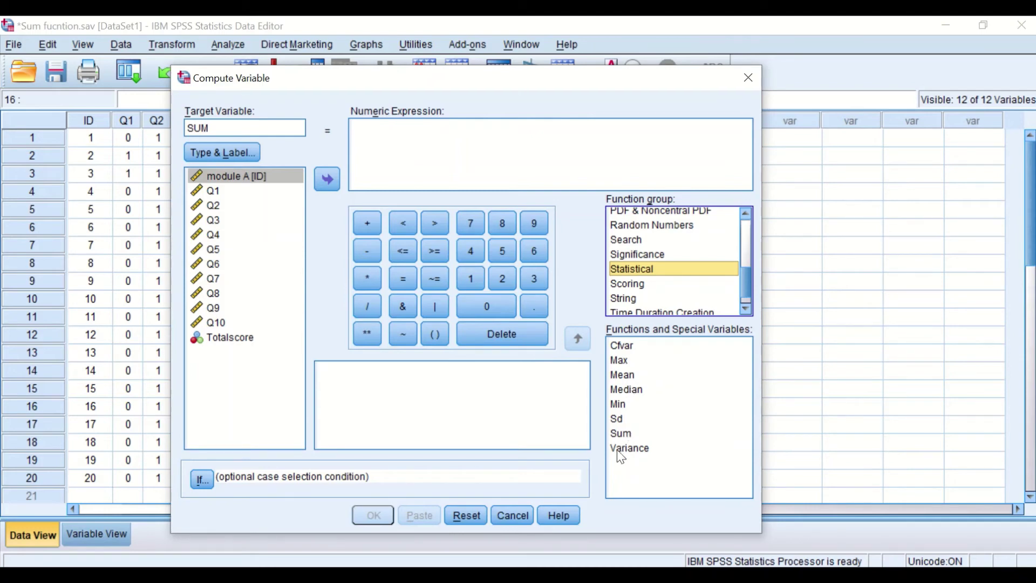
{"action": "left_click", "coordinate": [621, 435]}
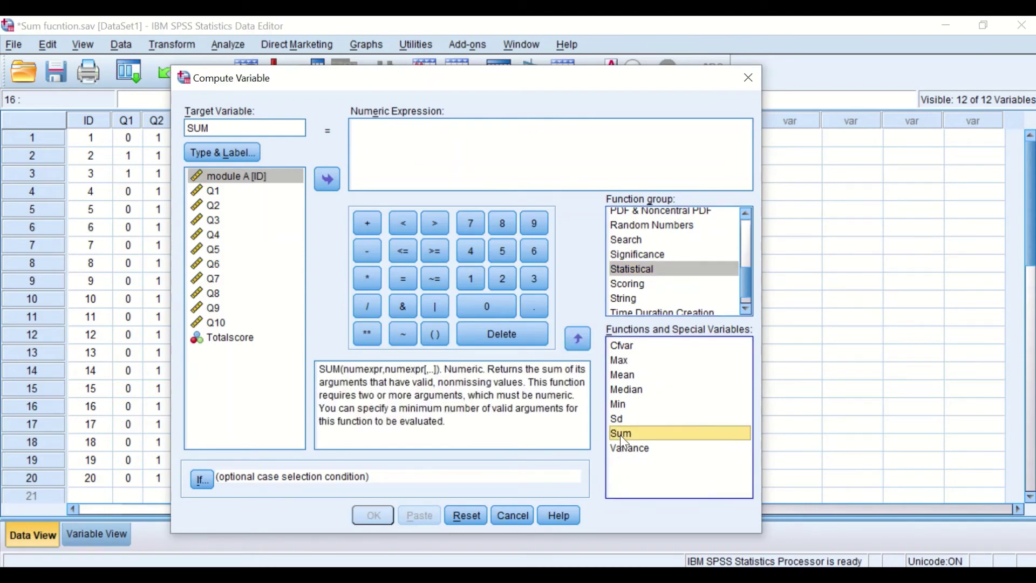
{"action": "left_click_drag", "start_coordinate": [635, 436], "coordinate": [408, 138]}
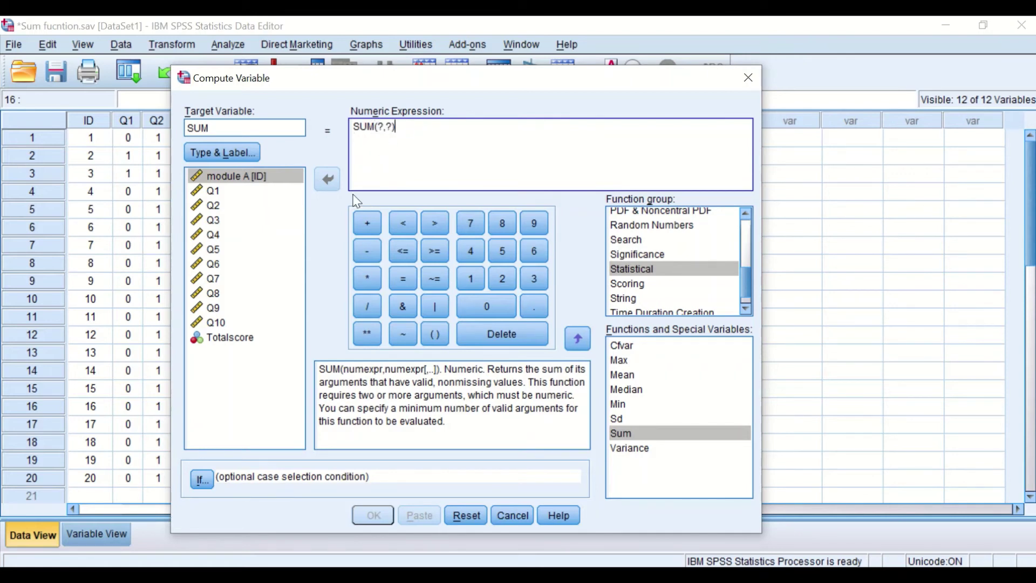
Step: Replace the ? placeholders with Q1, then add Q2 followed by a comma
{"action": "left_click", "coordinate": [379, 126]}
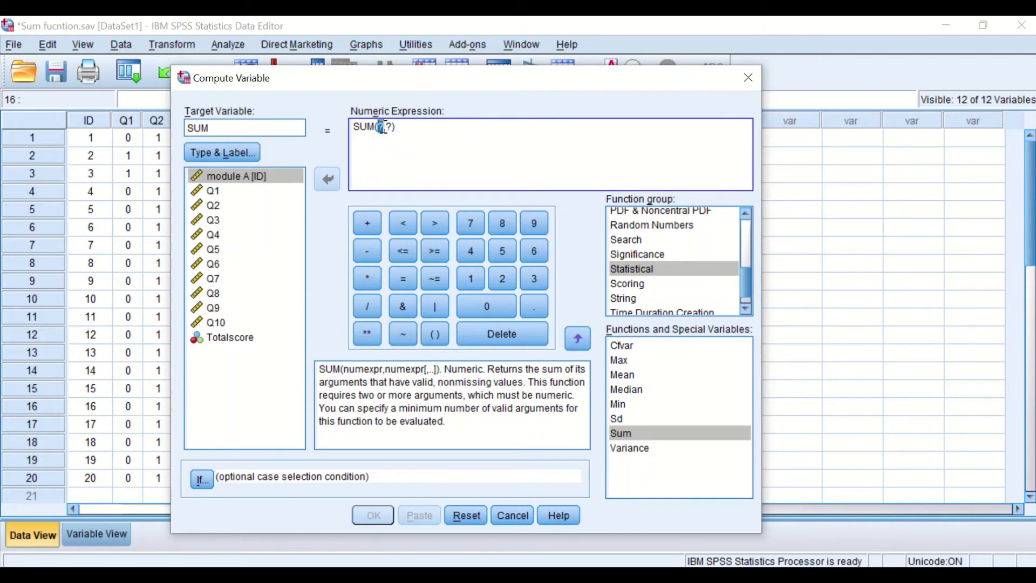
{"action": "left_click", "coordinate": [266, 192]}
{"action": "left_click_drag", "start_coordinate": [267, 193], "coordinate": [384, 125]}
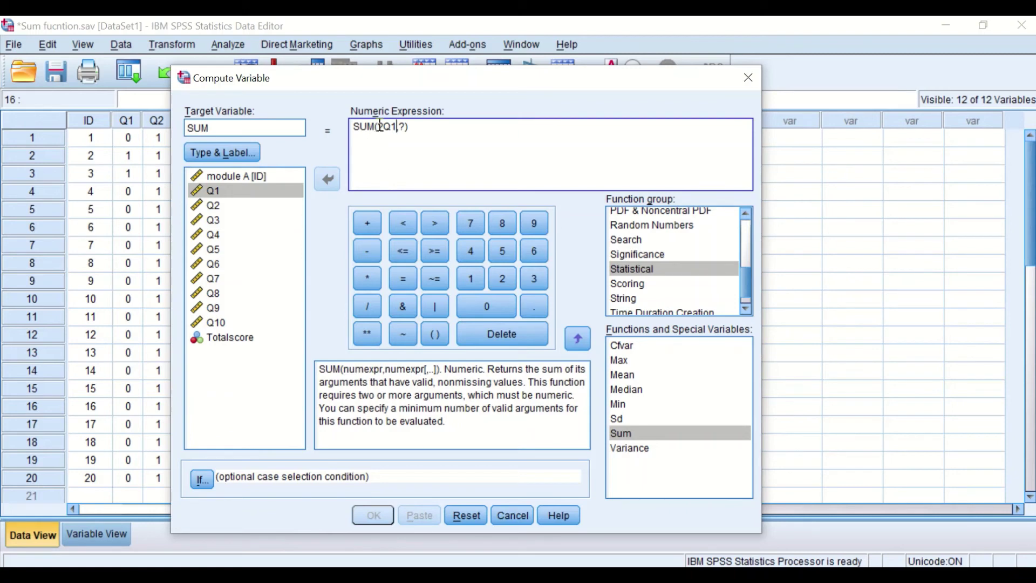
{"action": "key", "text": "BackSpace"}
{"action": "double_click", "coordinate": [396, 126]}
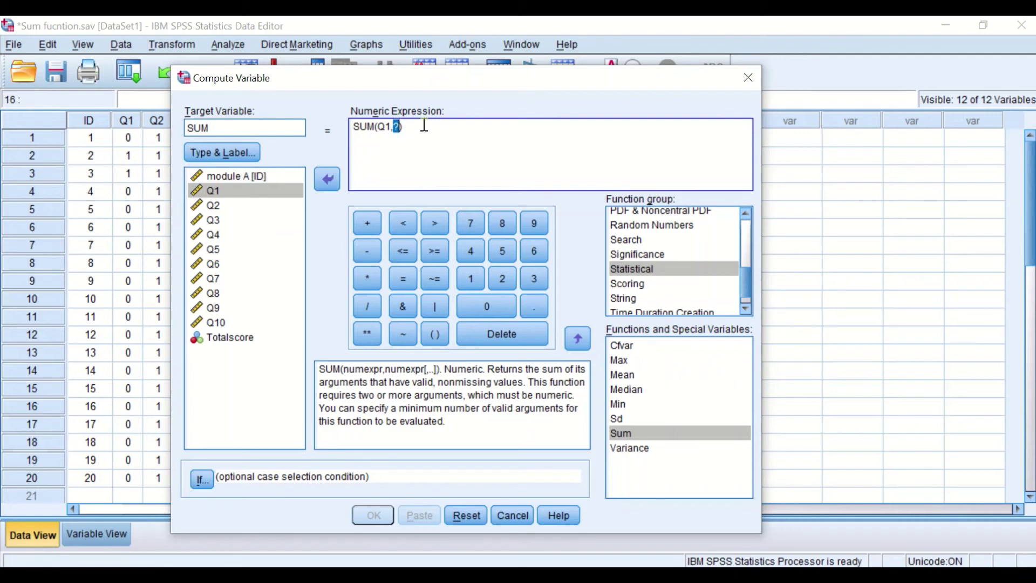
{"action": "key", "text": "BackSpace"}
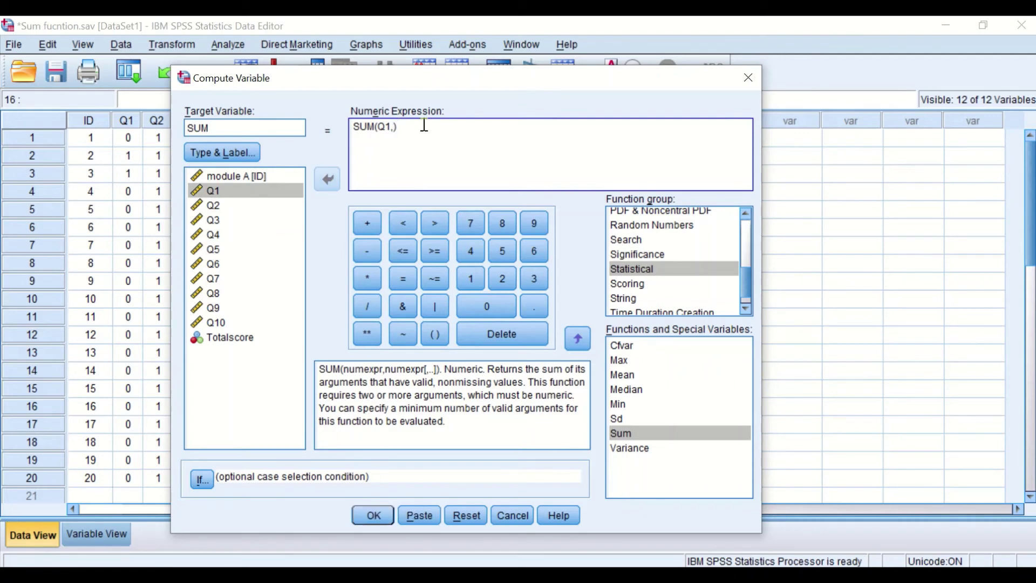
{"action": "left_click", "coordinate": [222, 206]}
{"action": "left_click", "coordinate": [332, 178]}
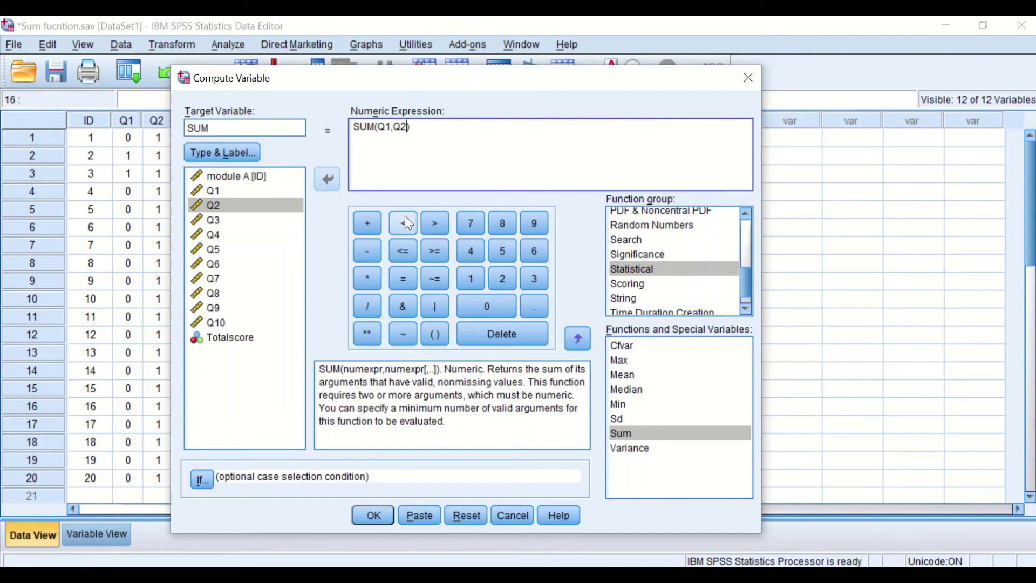
{"action": "type", "text": ","}
Step: Append Q3, Q4, Q5 and Q6 to the SUM arguments, separated by commas
{"action": "left_click", "coordinate": [211, 222]}
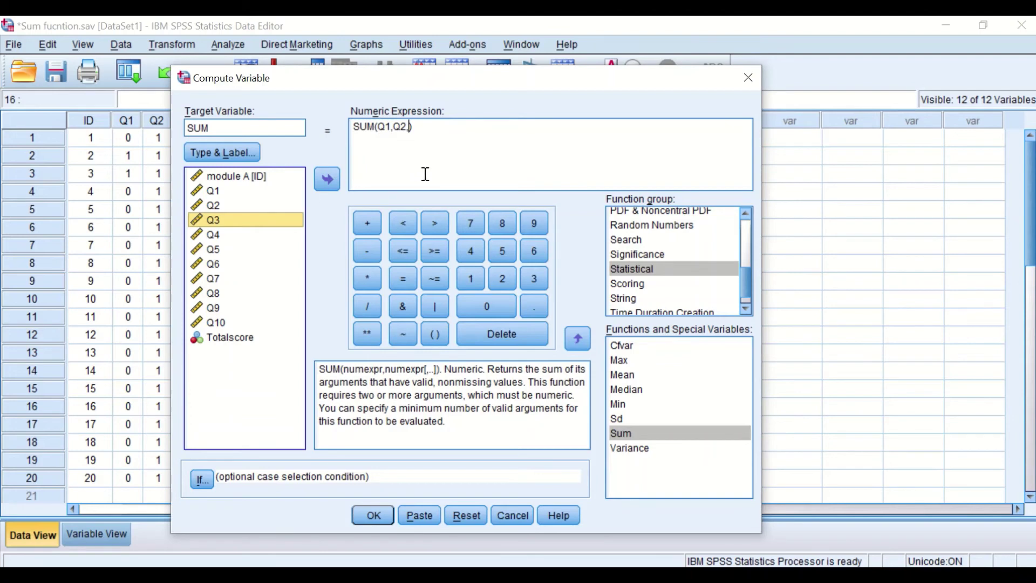
{"action": "left_click", "coordinate": [327, 182]}
{"action": "type", "text": ","}
{"action": "left_click", "coordinate": [213, 234]}
{"action": "left_click", "coordinate": [330, 178]}
{"action": "type", "text": ",Q4,"}
{"action": "left_click", "coordinate": [211, 250]}
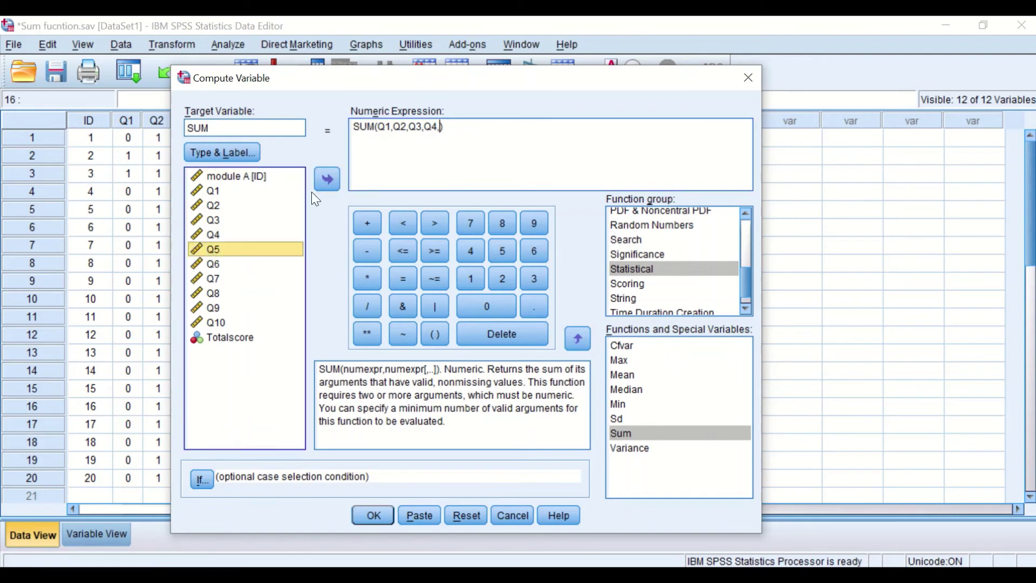
{"action": "left_click", "coordinate": [326, 174]}
{"action": "type", "text": ","}
{"action": "left_click", "coordinate": [212, 264]}
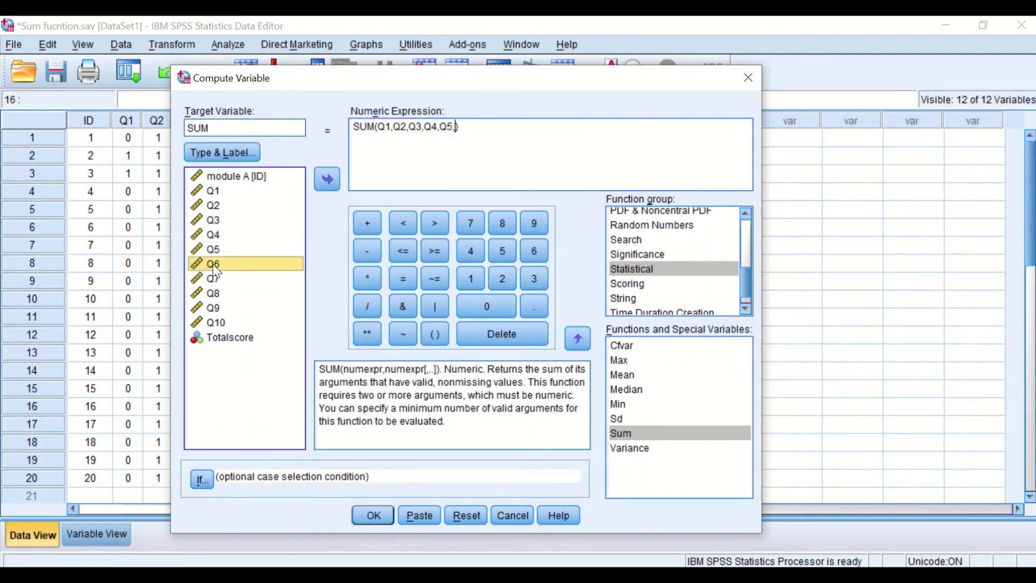
{"action": "left_click", "coordinate": [335, 176]}
{"action": "type", "text": ","}
Step: Add Q7, Q8, Q9 and Q10 with commas to complete SUM(Q1,...,Q10)
{"action": "left_click", "coordinate": [222, 278]}
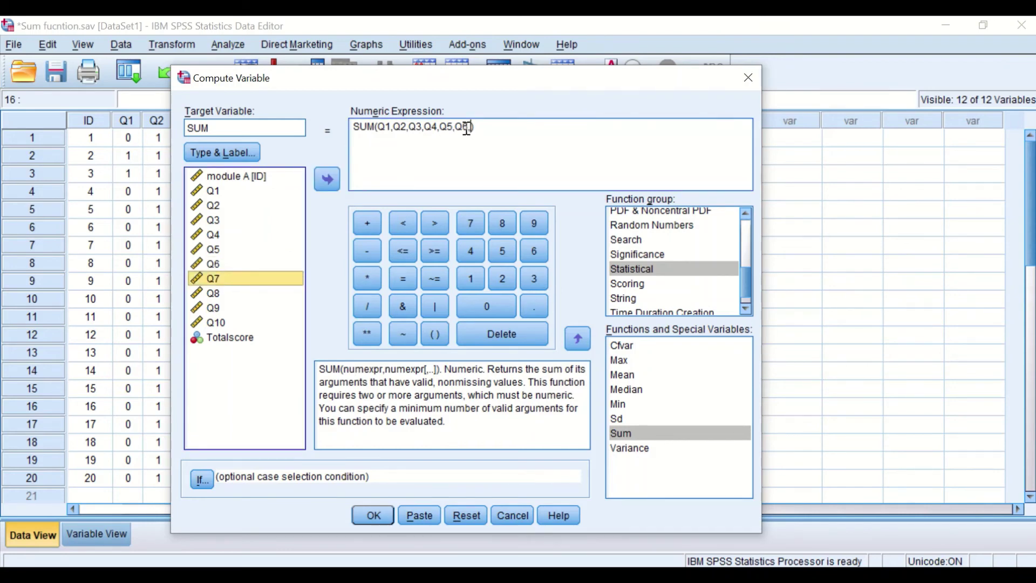
{"action": "left_click", "coordinate": [326, 179]}
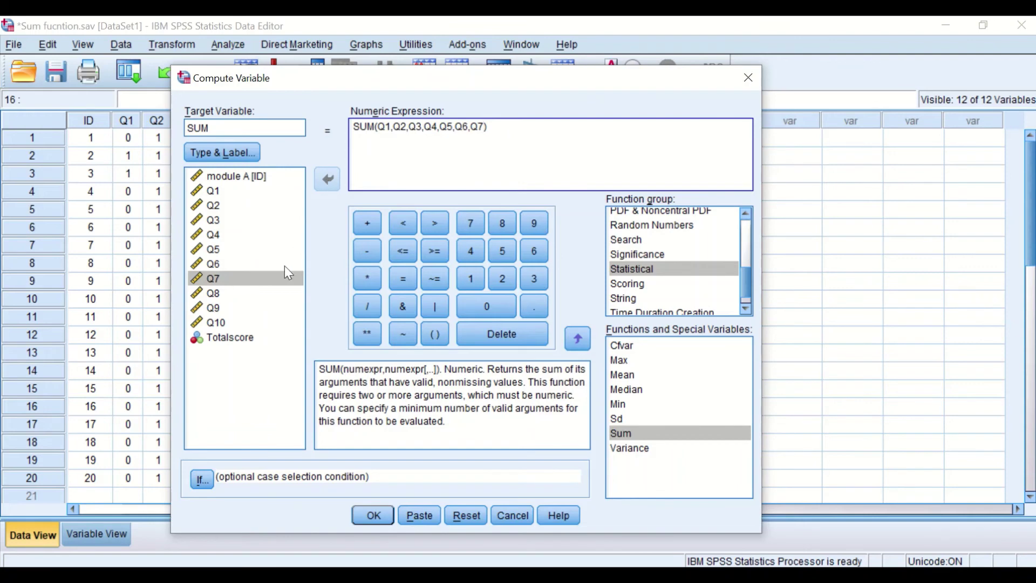
{"action": "left_click", "coordinate": [205, 293]}
{"action": "left_click", "coordinate": [327, 179]}
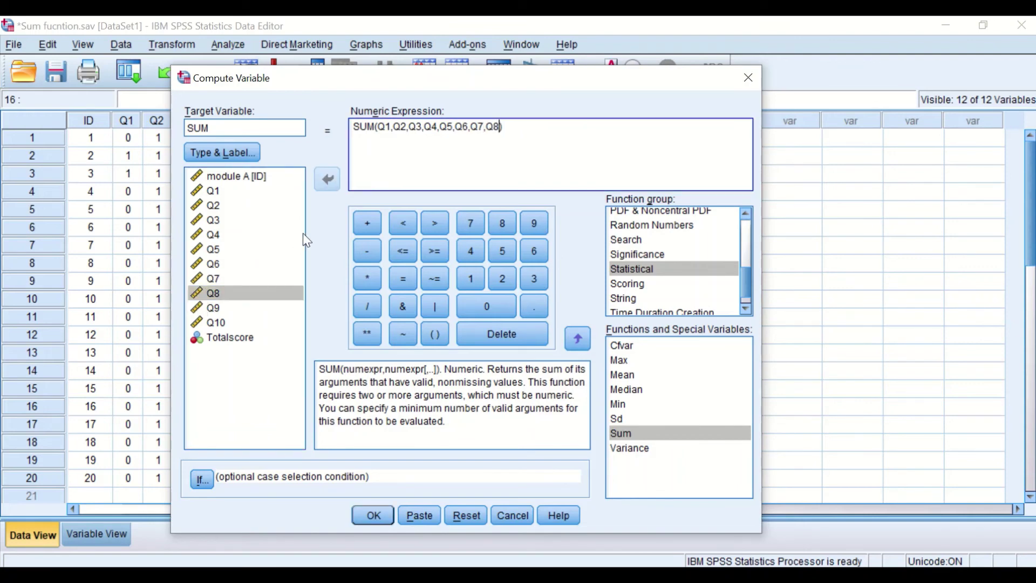
{"action": "left_click", "coordinate": [219, 306]}
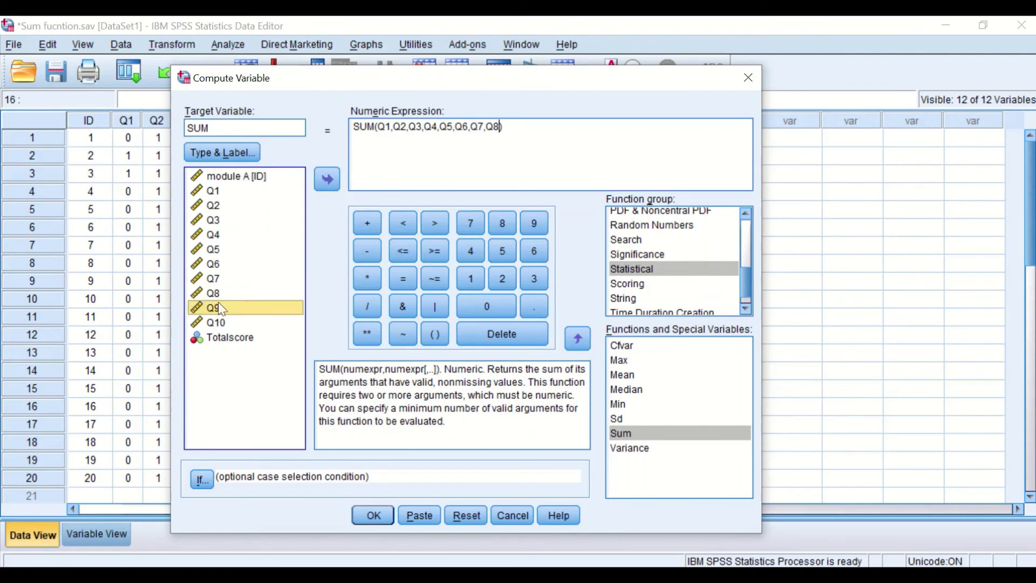
{"action": "left_click", "coordinate": [326, 178]}
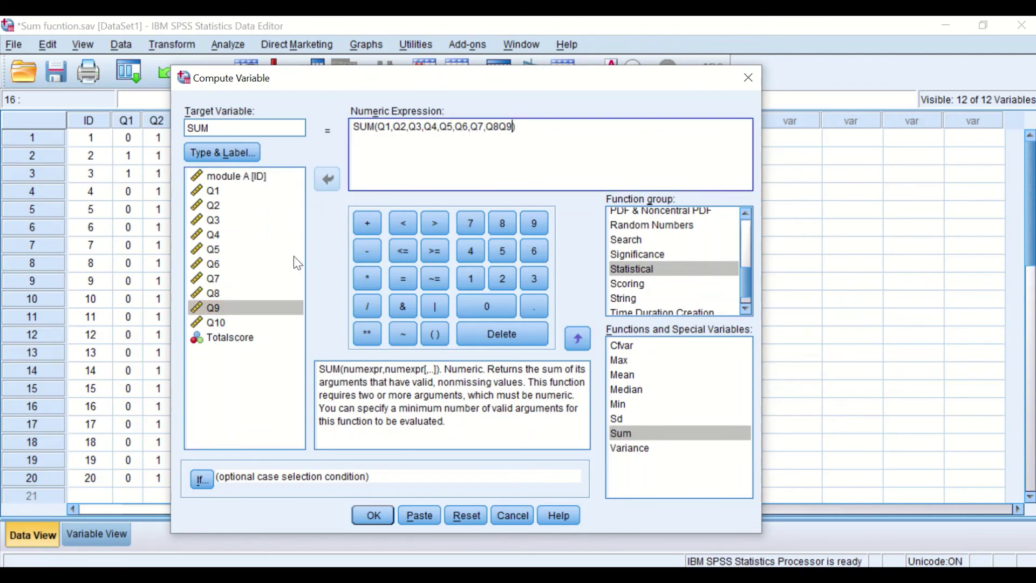
{"action": "left_click", "coordinate": [499, 128]}
{"action": "type", "text": ","}
{"action": "left_click", "coordinate": [215, 322]}
{"action": "left_click", "coordinate": [328, 180]}
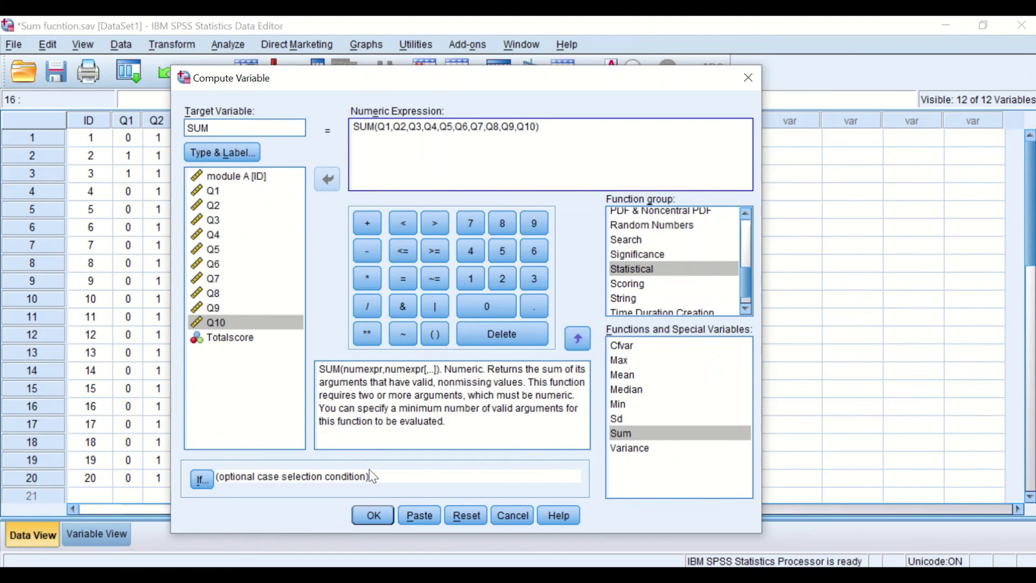
Step: Run the SUM computation and minimize the Output Viewer to compare SUM with Totalscore
{"action": "left_click", "coordinate": [374, 515]}
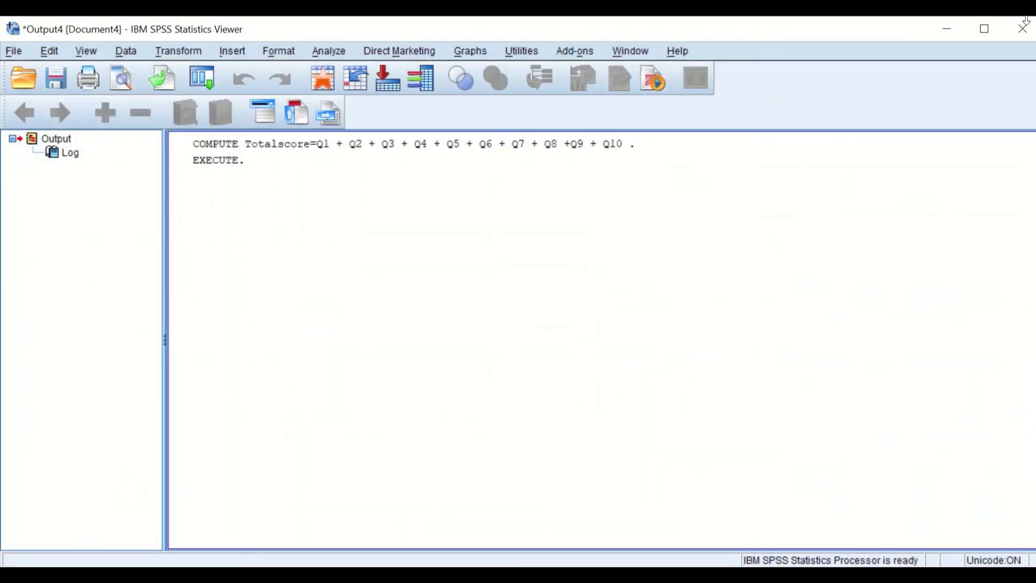
{"action": "left_click", "coordinate": [950, 30]}
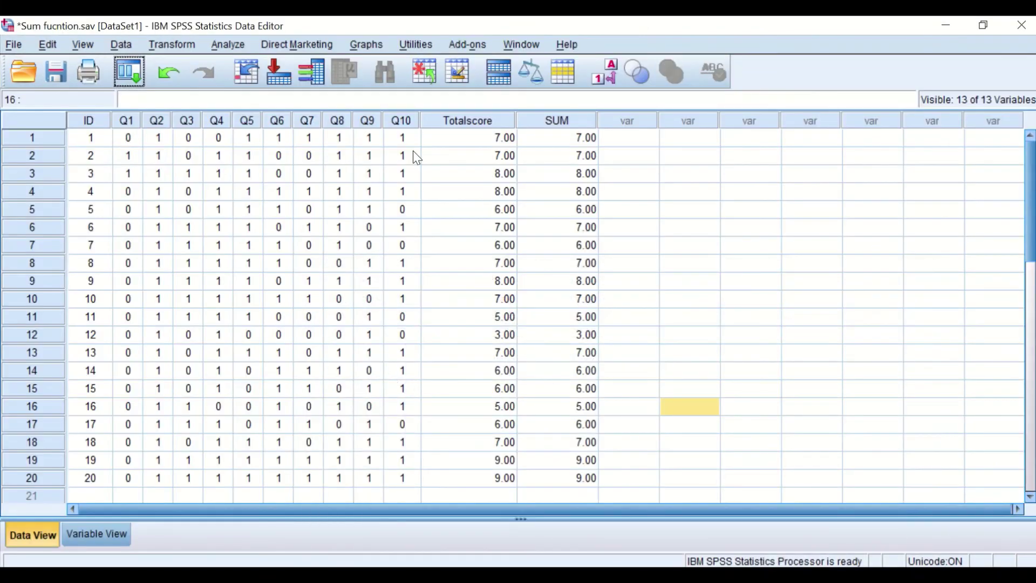